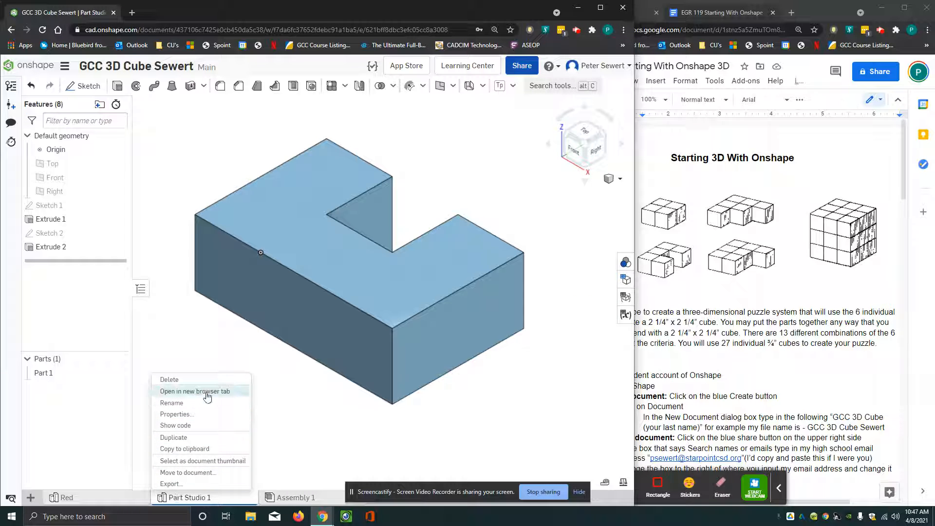
- Rename the Part Studio 1 tab as Additive
{"action": "left_click", "coordinate": [213, 403]}
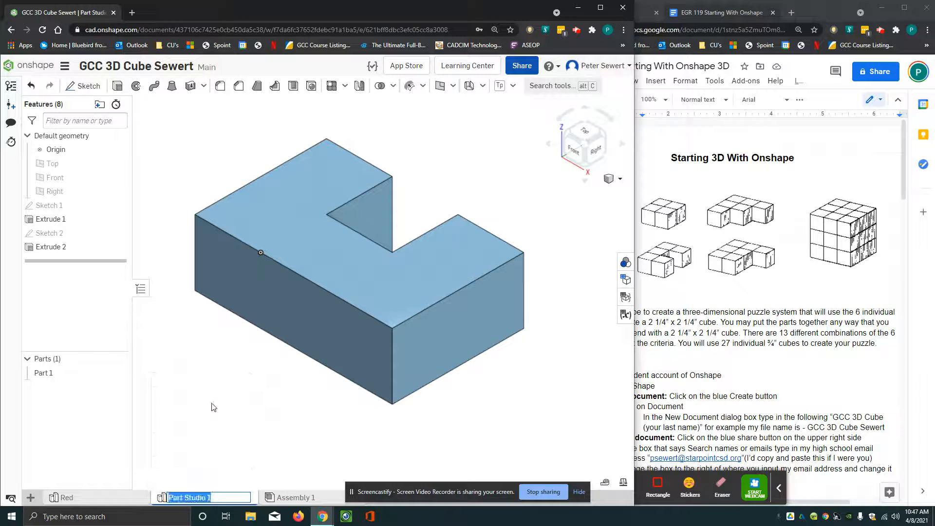
{"action": "type", "text": "A"}
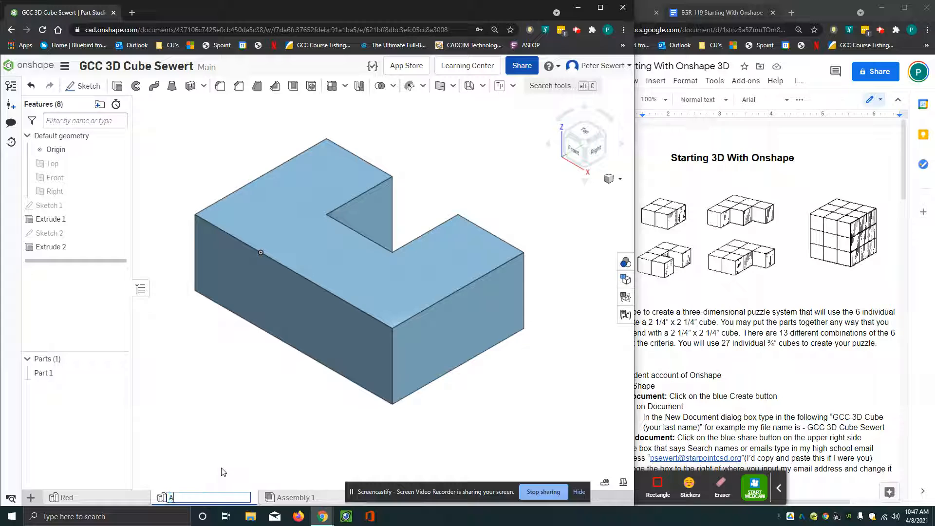
{"action": "type", "text": "ddative"}
{"action": "key", "text": "Left"}
{"action": "key", "text": "BackSpace"}
{"action": "type", "text": "i"}
{"action": "left_click", "coordinate": [211, 497]}
{"action": "key", "text": "Return"}
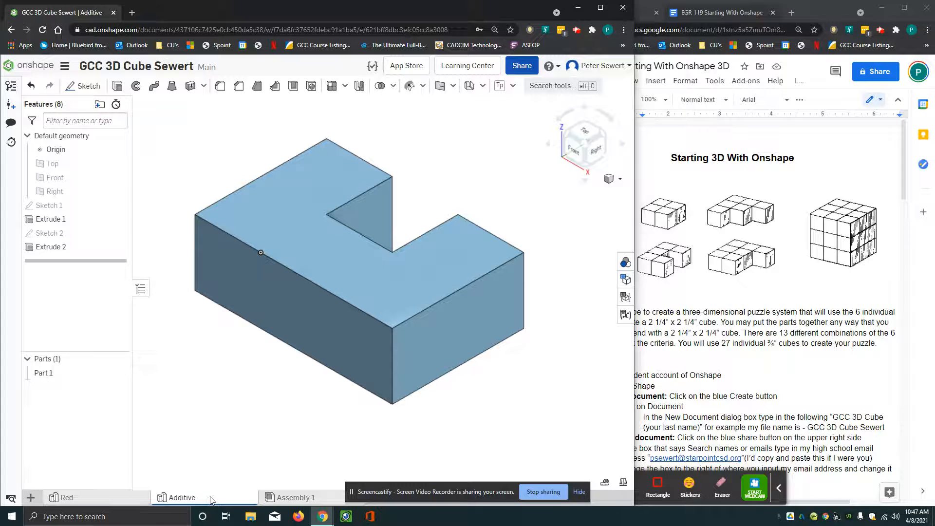
- Create a new part studio and start a sketch on its Front plane, viewed normal to the plane
{"action": "left_click", "coordinate": [30, 497]}
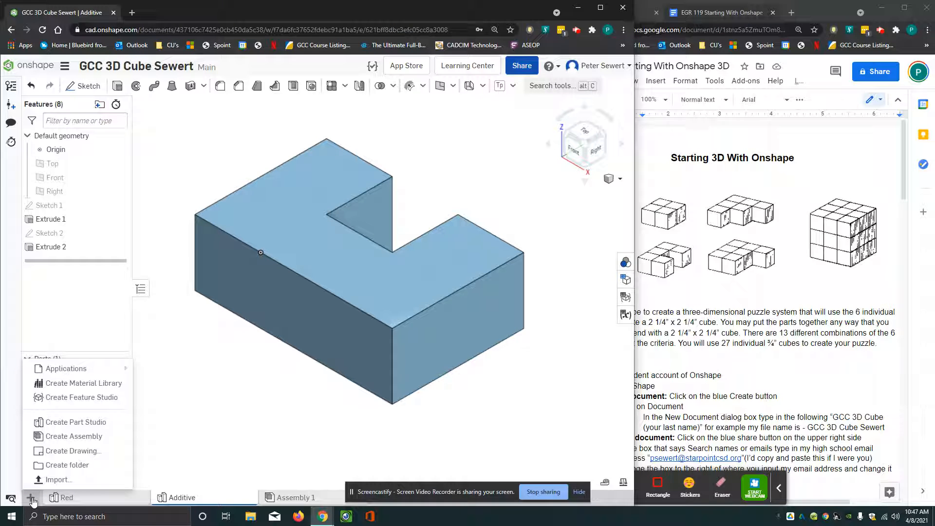
{"action": "left_click", "coordinate": [61, 423]}
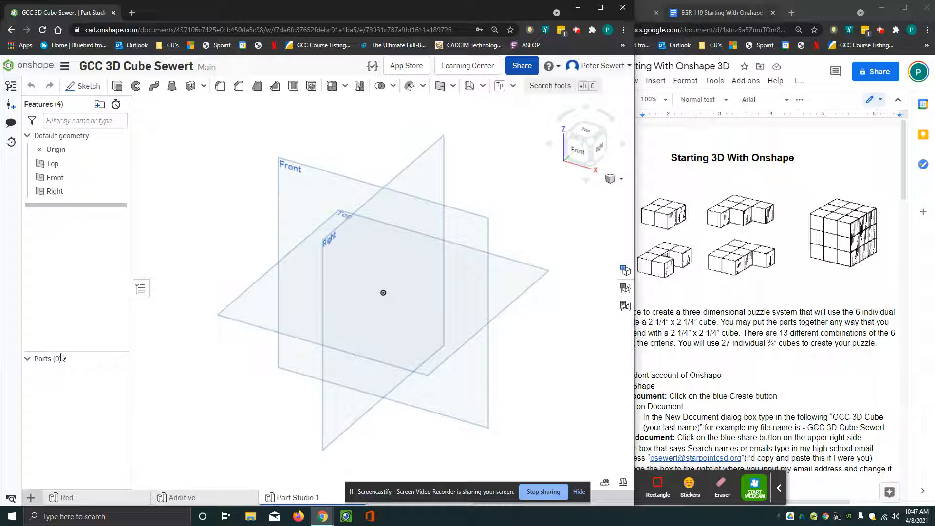
{"action": "left_click", "coordinate": [73, 88]}
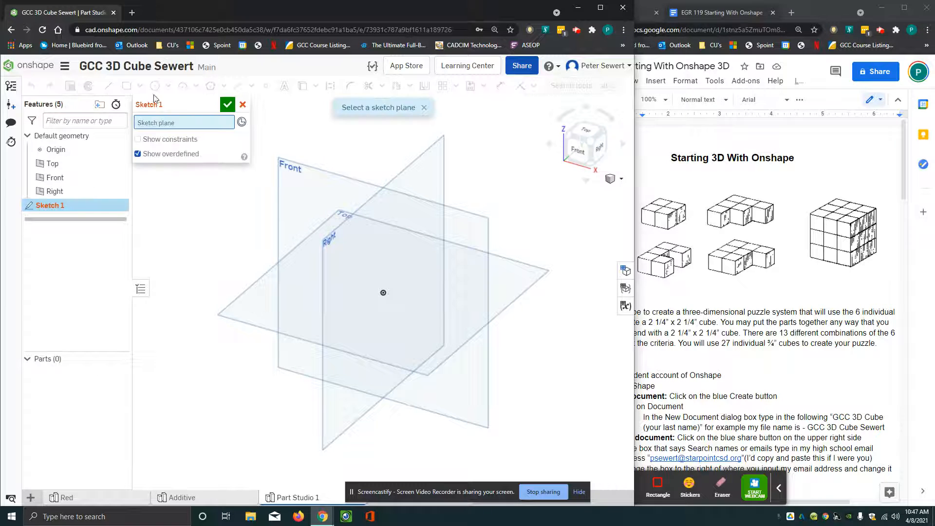
{"action": "left_click", "coordinate": [295, 174]}
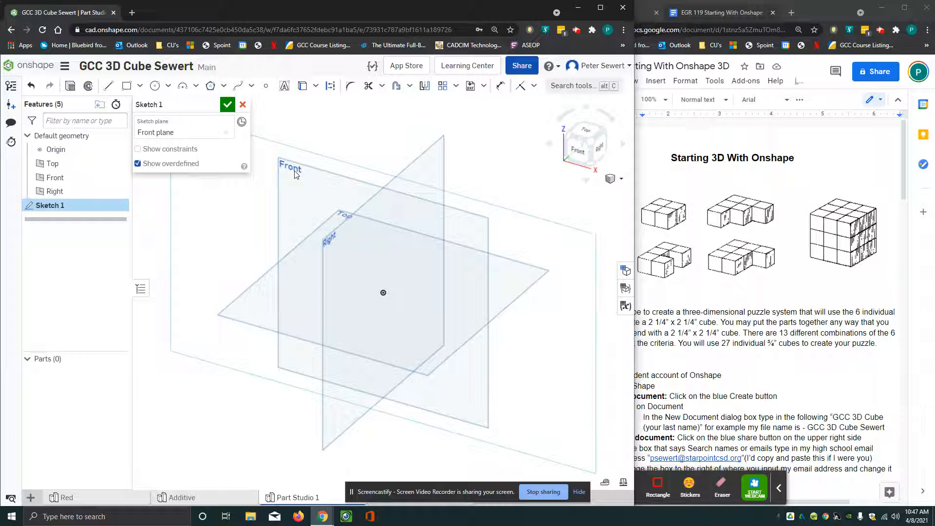
{"action": "right_click", "coordinate": [364, 154]}
{"action": "left_click", "coordinate": [389, 229]}
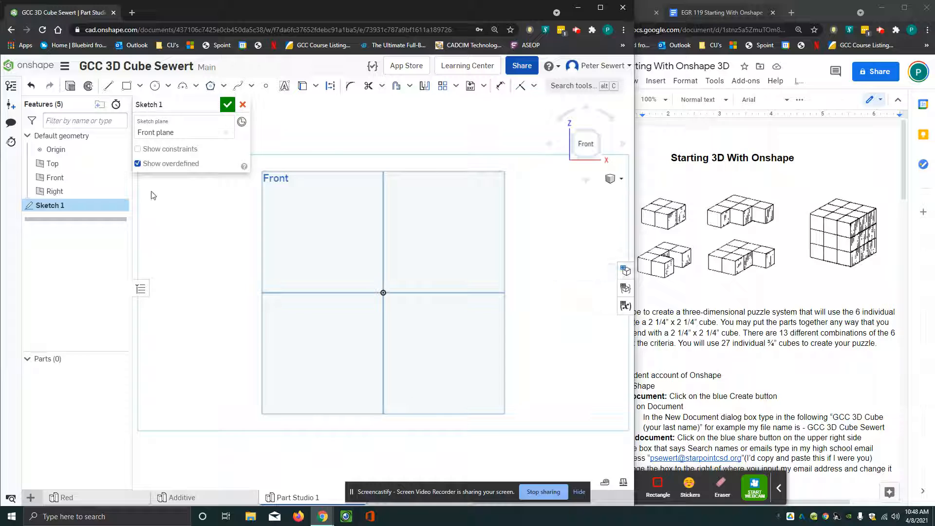
- Sketch a corner rectangle from the origin, about 4.2 in wide and 2 in high, extending toward positive X and Z
{"action": "left_click", "coordinate": [127, 86]}
{"action": "left_click", "coordinate": [384, 292]}
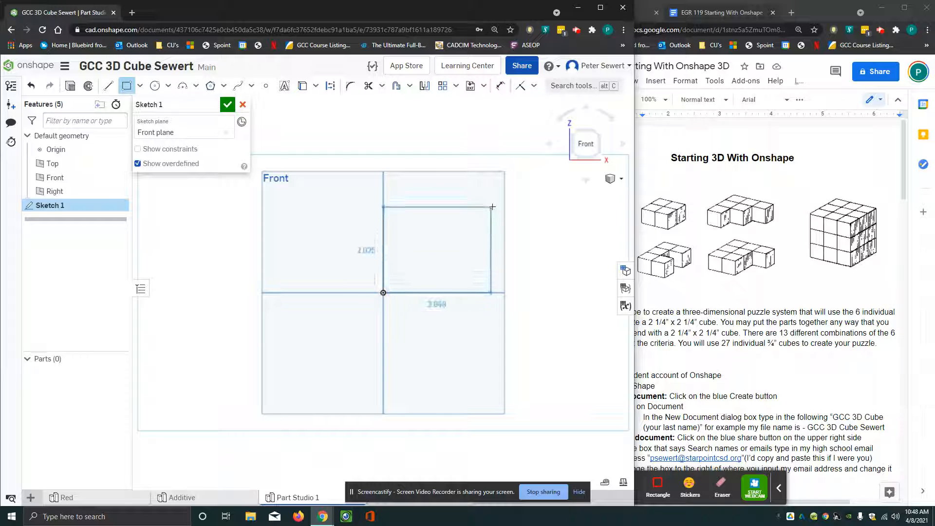
{"action": "left_click", "coordinate": [554, 213]}
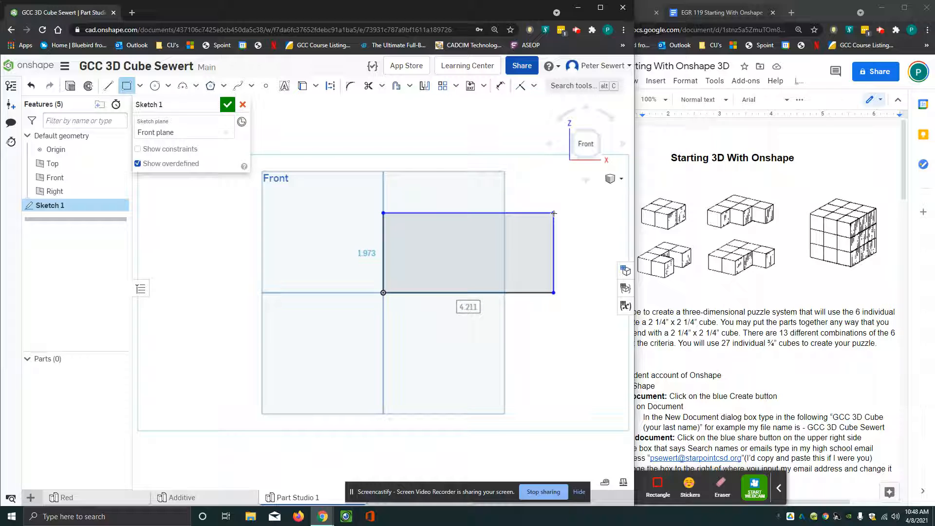
- Set the rectangle's width to 2.25 in and its height to 1.5 in, and finish the sketch
{"action": "type", "text": "225"}
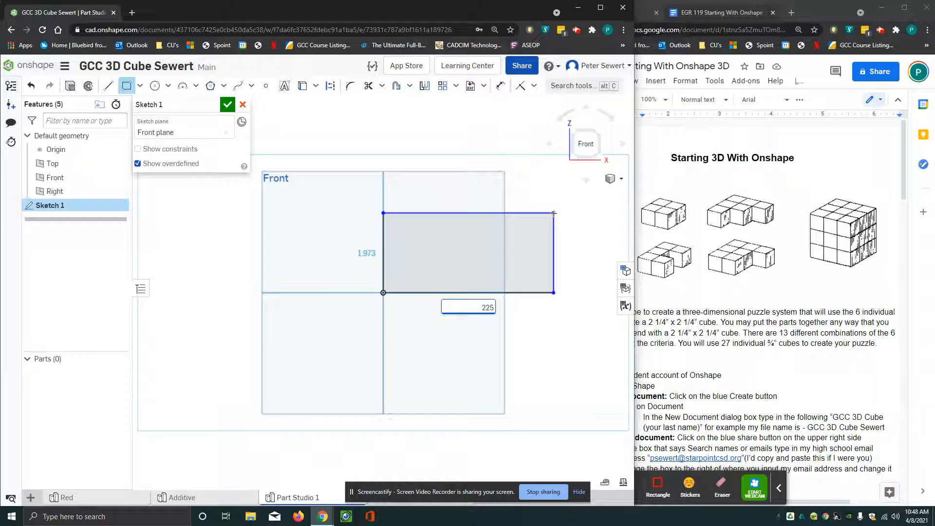
{"action": "key", "text": "BackSpace"}
{"action": "key", "text": "BackSpace"}
{"action": "type", "text": ".25"}
{"action": "key", "text": "Return"}
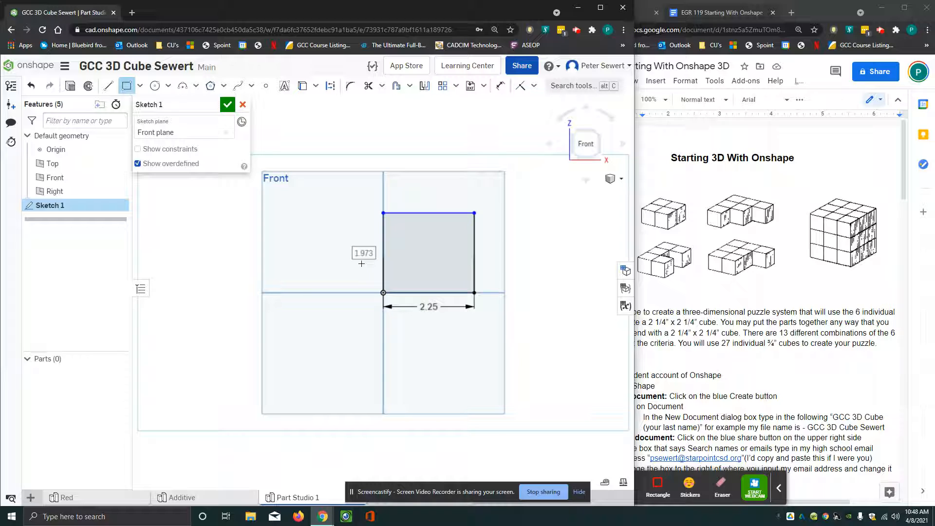
{"action": "double_click", "coordinate": [362, 263]}
{"action": "type", "text": "1"}
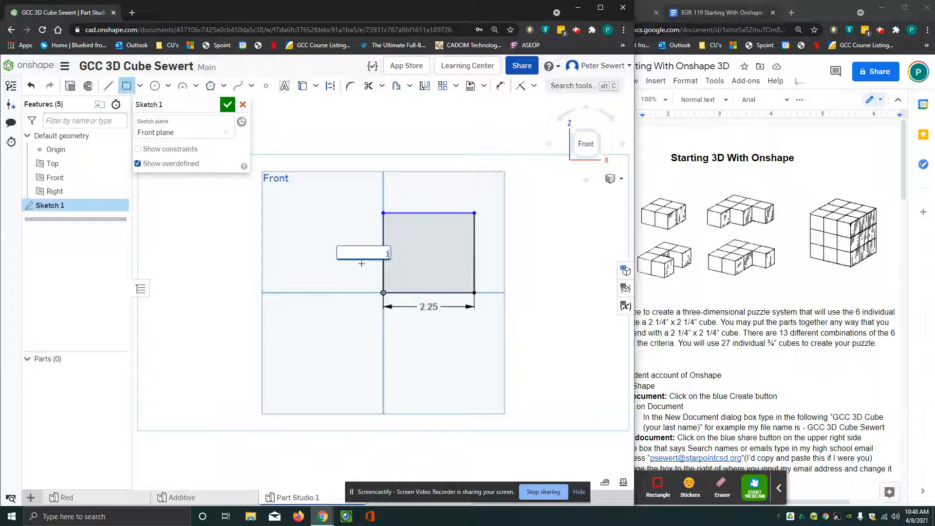
{"action": "type", "text": ".5"}
{"action": "key", "text": "Return"}
{"action": "left_click", "coordinate": [227, 104]}
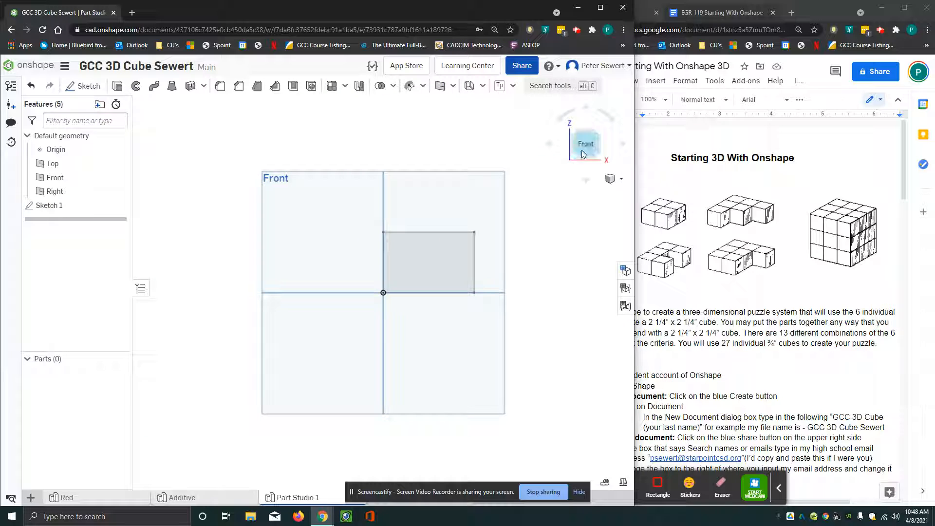
- Show the model in isometric view and hide the Top, Front and Right planes
{"action": "right_click", "coordinate": [578, 266]}
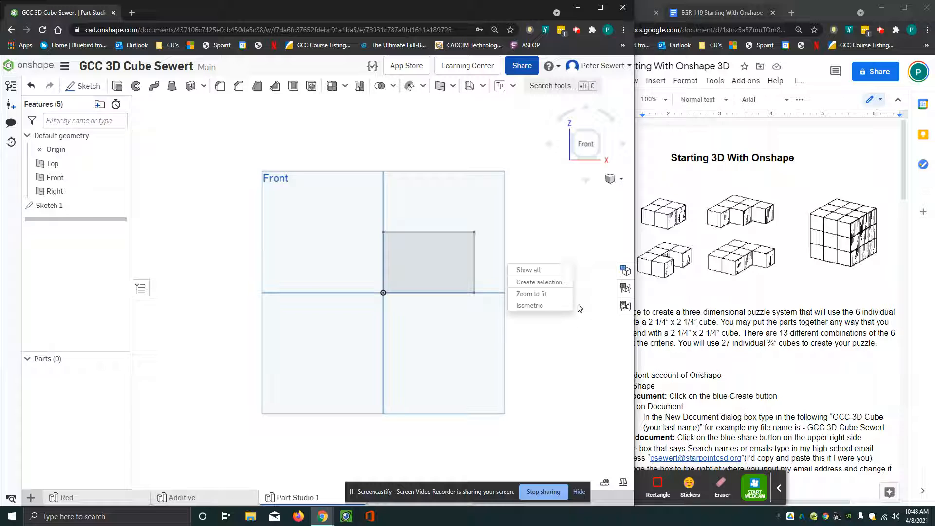
{"action": "left_click", "coordinate": [532, 306]}
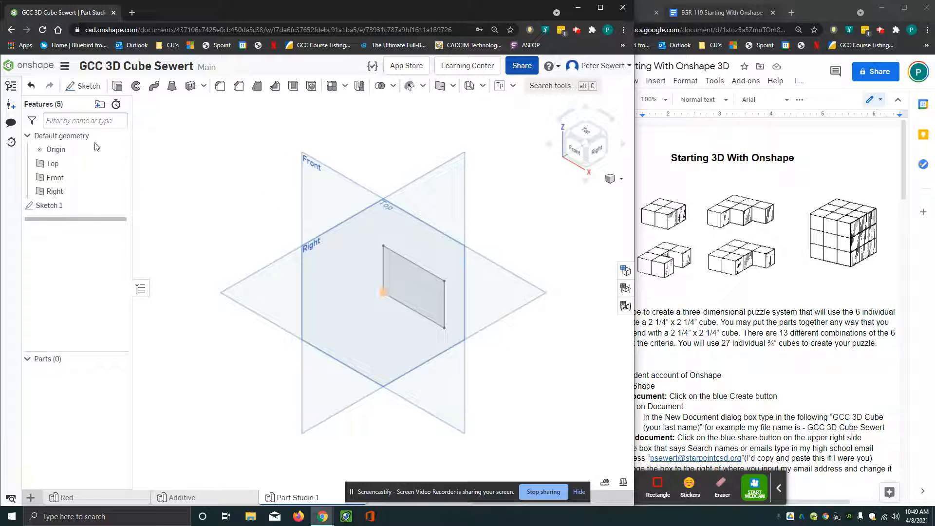
{"action": "left_click", "coordinate": [118, 164]}
{"action": "left_click", "coordinate": [118, 178]}
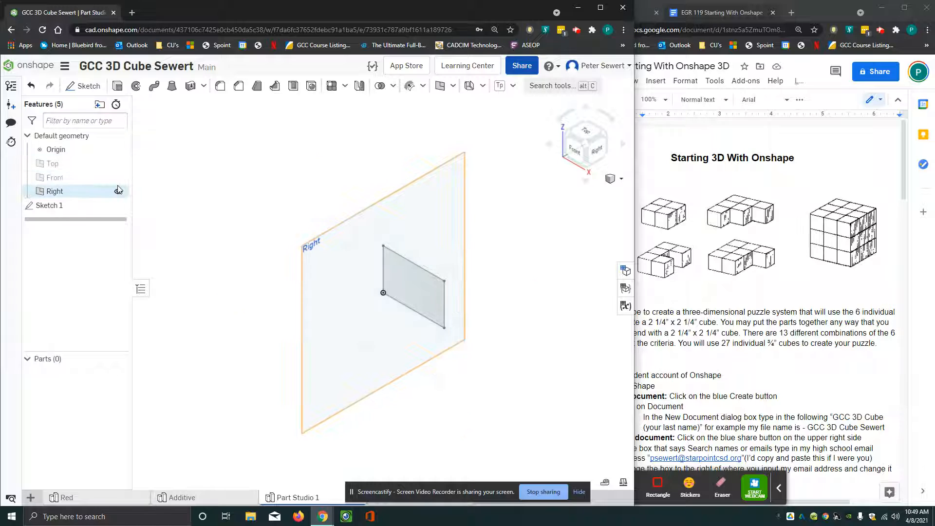
{"action": "left_click", "coordinate": [118, 191]}
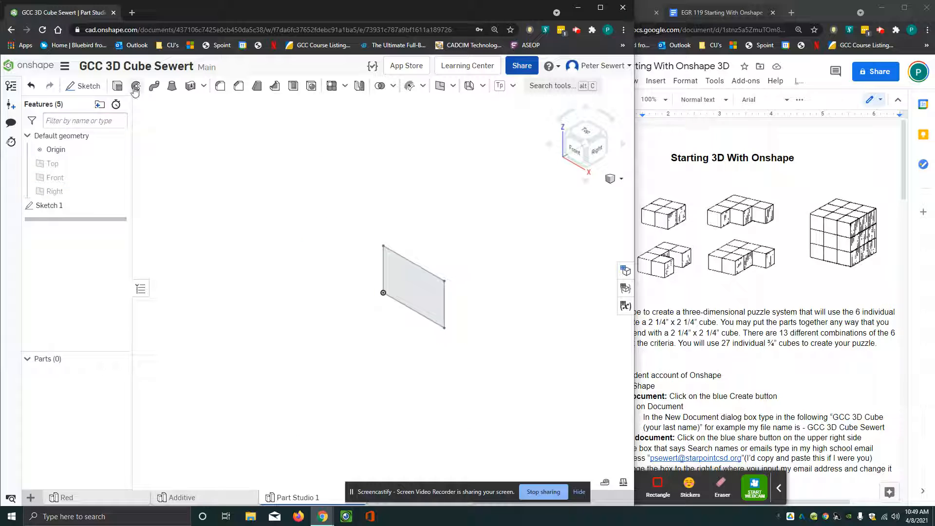
- Extrude the rectangle as a new solid with a blind depth of 0.75 in
{"action": "left_click", "coordinate": [117, 86]}
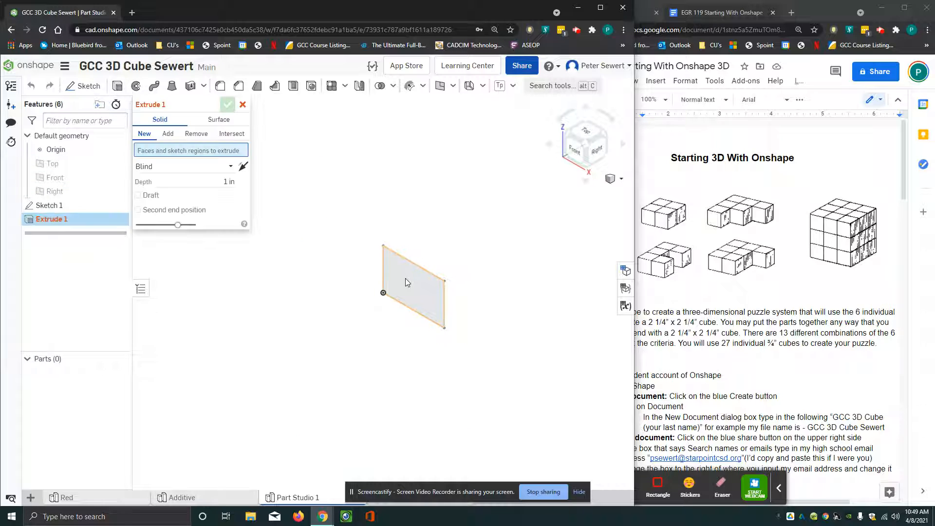
{"action": "left_click", "coordinate": [414, 287]}
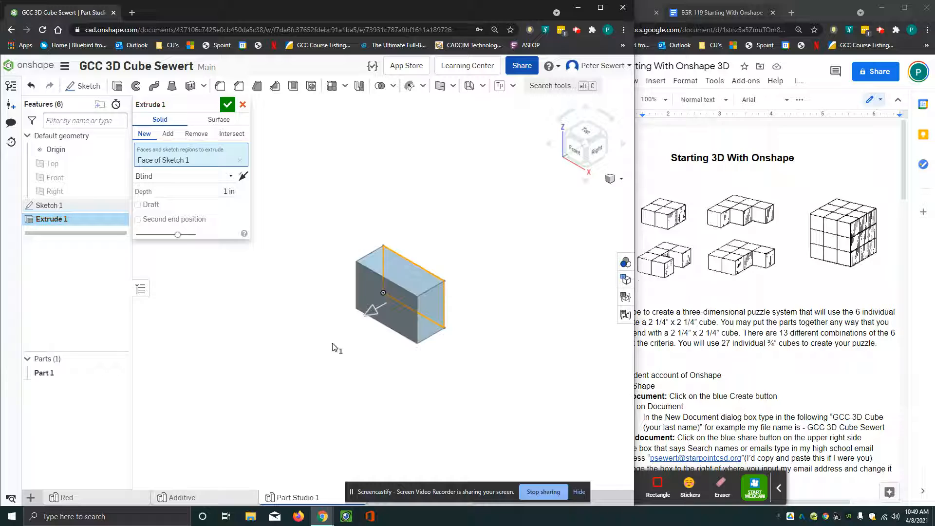
{"action": "left_click", "coordinate": [228, 191]}
{"action": "type", "text": "0.75"}
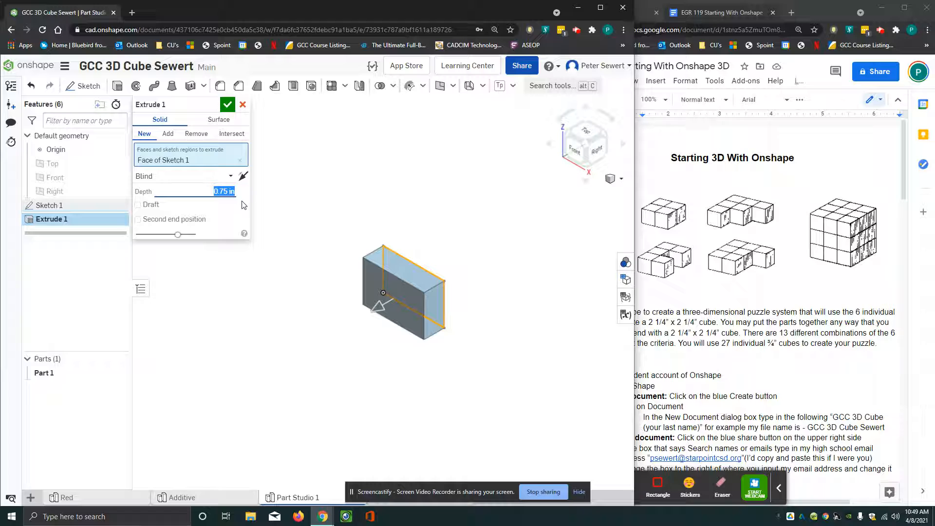
{"action": "left_click", "coordinate": [227, 106]}
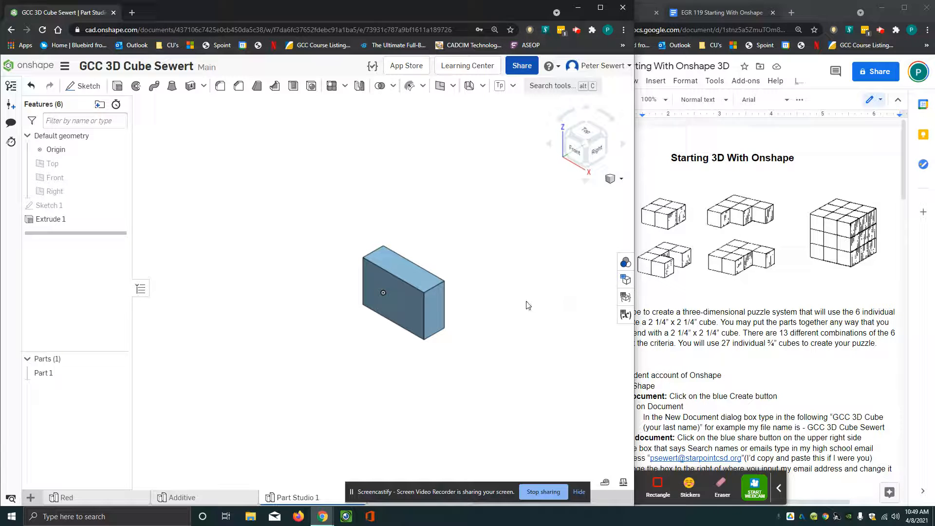
- Start a second sketch on the block's large front face, viewed normal to the sketch plane
{"action": "left_click", "coordinate": [83, 87]}
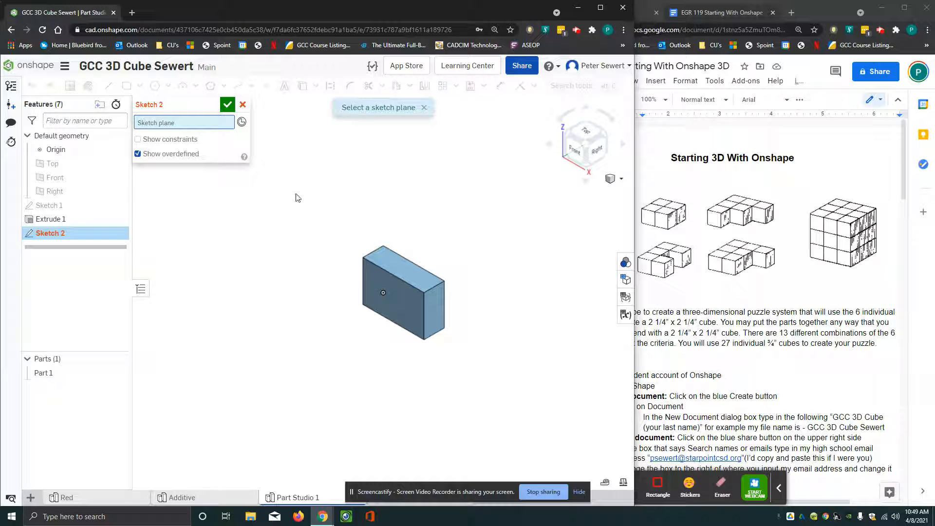
{"action": "left_click", "coordinate": [399, 300]}
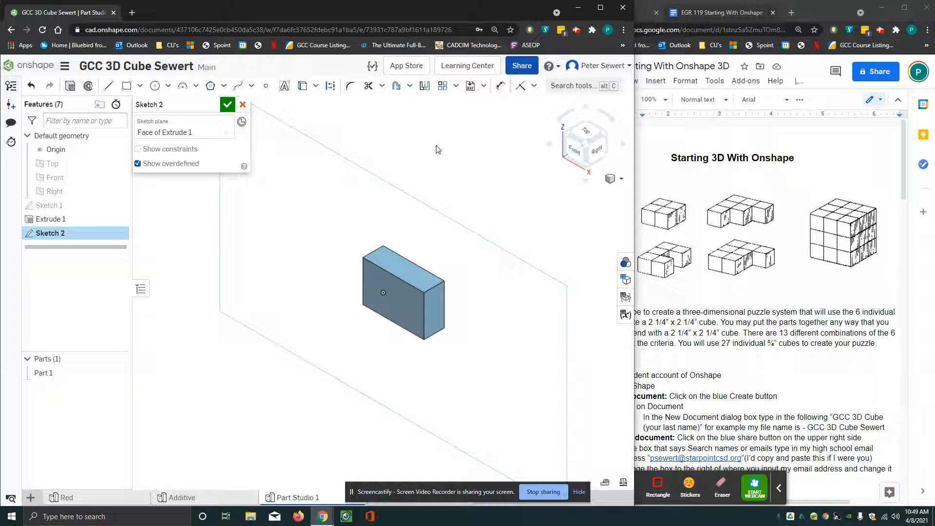
{"action": "right_click", "coordinate": [447, 153]}
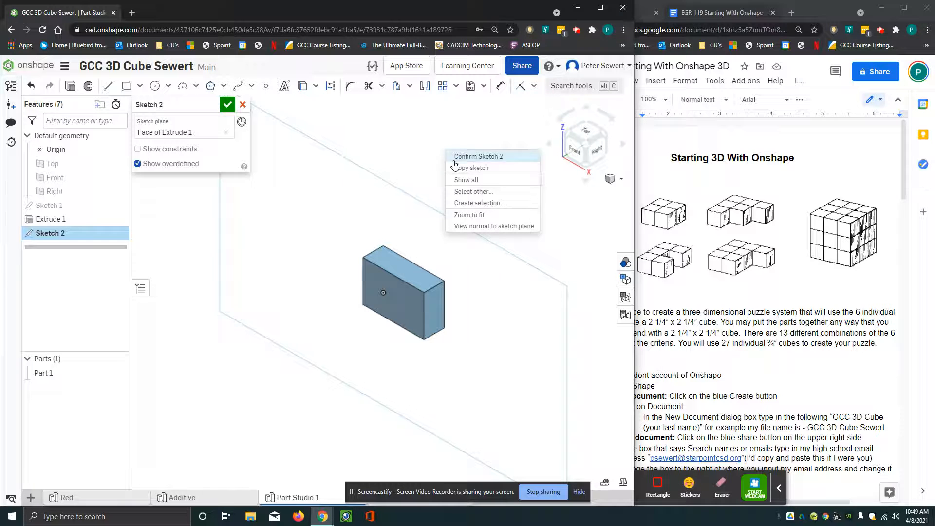
{"action": "left_click", "coordinate": [466, 226]}
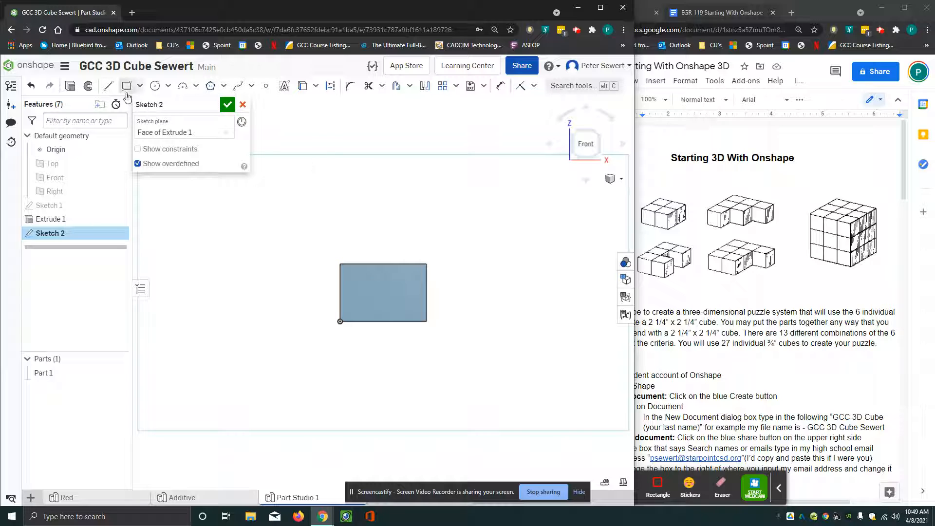
- Sketch a corner rectangle about 1 in wide on the front face, running down from the block's upper edge and stopping above its lower edge
{"action": "scroll", "coordinate": [373, 294], "scroll_direction": "up", "scroll_amount": 2}
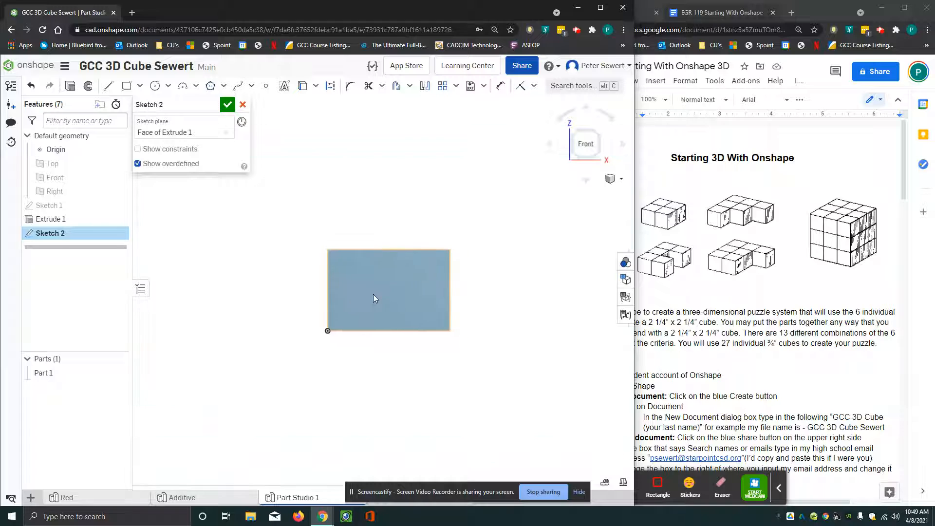
{"action": "scroll", "coordinate": [374, 298], "scroll_direction": "up", "scroll_amount": 3}
{"action": "scroll", "coordinate": [359, 314], "scroll_direction": "up", "scroll_amount": 2}
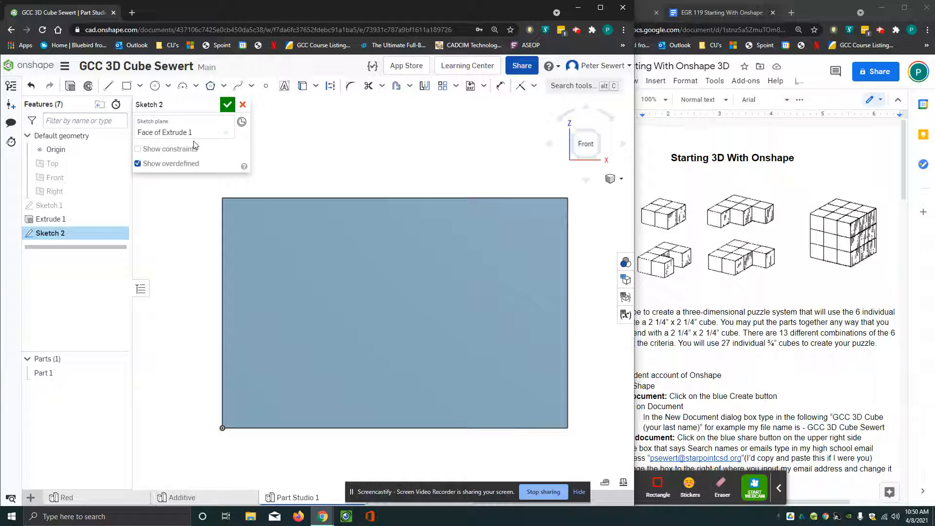
{"action": "scroll", "coordinate": [460, 280], "scroll_direction": "down", "scroll_amount": 8}
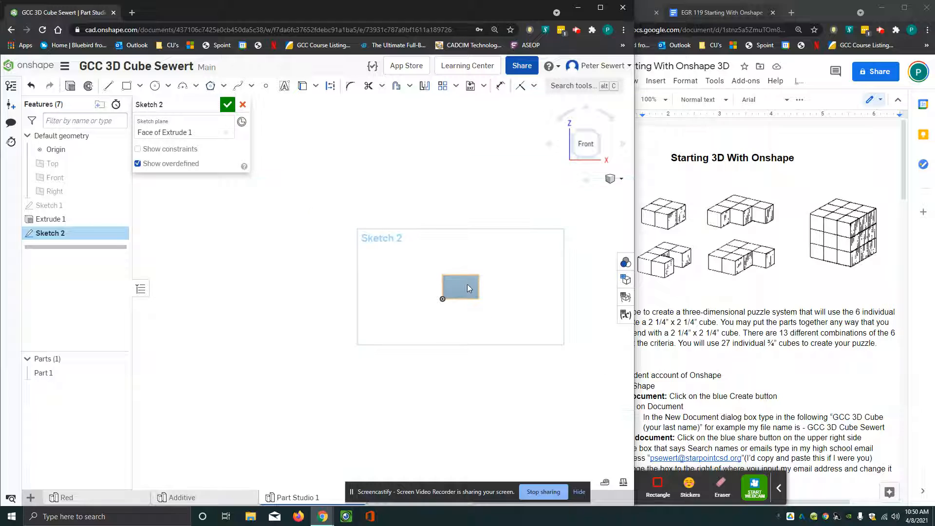
{"action": "scroll", "coordinate": [466, 290], "scroll_direction": "up", "scroll_amount": 8}
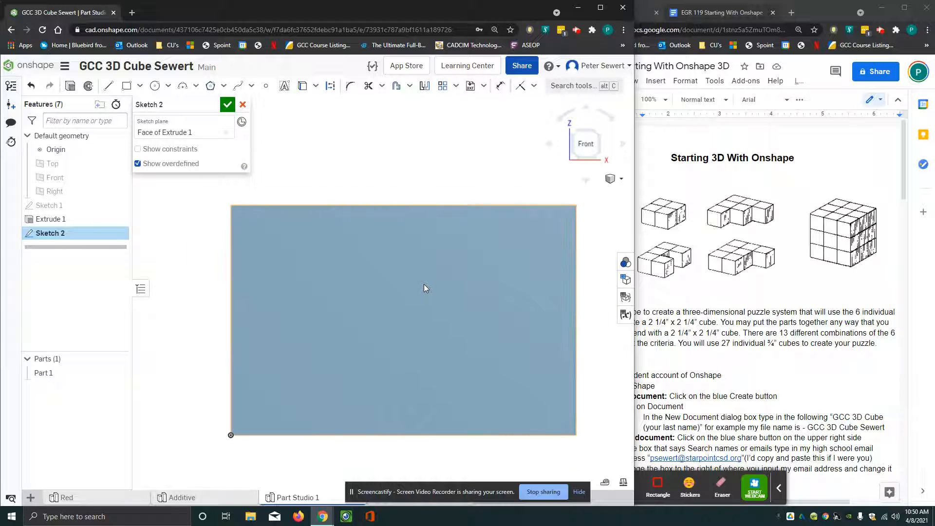
{"action": "scroll", "coordinate": [424, 287], "scroll_direction": "up", "scroll_amount": 1}
{"action": "mouse_move", "coordinate": [411, 282]}
{"action": "middle_mouse_down"}
{"action": "mouse_move", "coordinate": [405, 271]}
{"action": "mouse_move", "coordinate": [391, 278]}
{"action": "middle_mouse_up"}
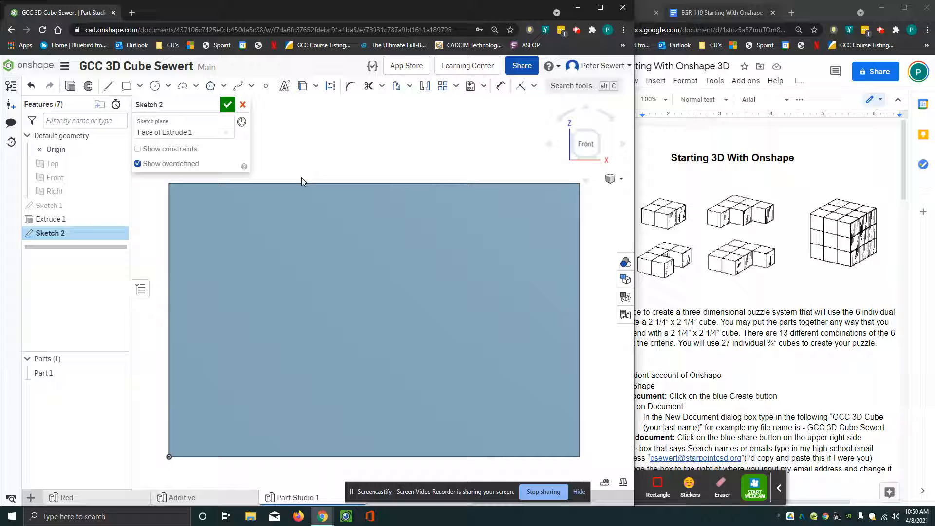
{"action": "left_click", "coordinate": [126, 86]}
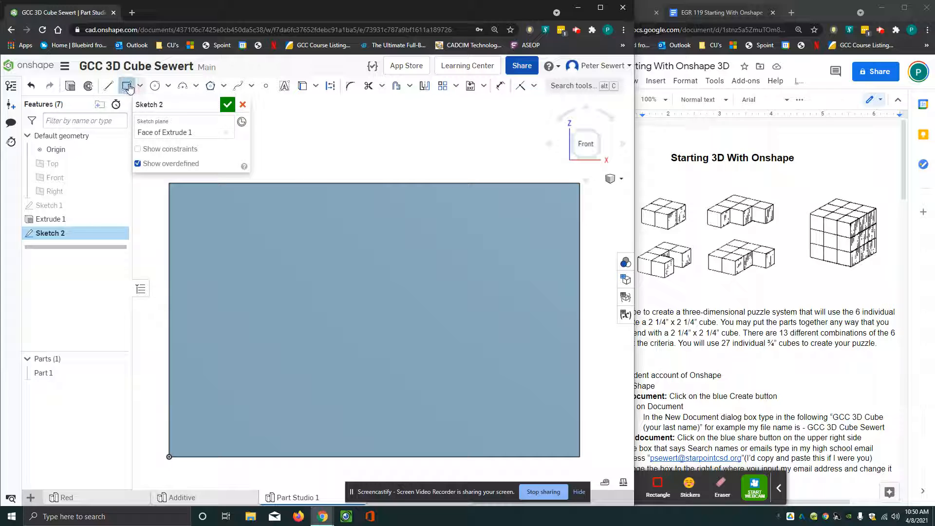
{"action": "left_click", "coordinate": [319, 184]}
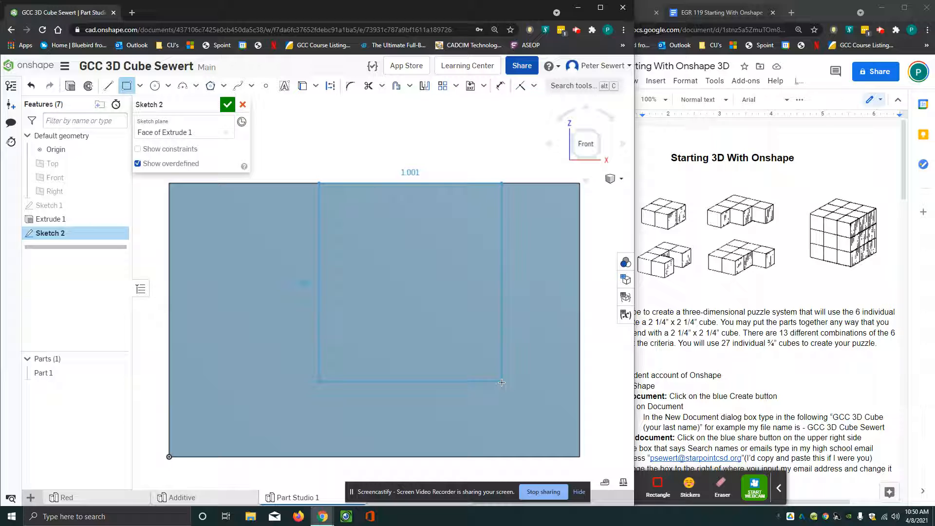
{"action": "left_click", "coordinate": [502, 382]}
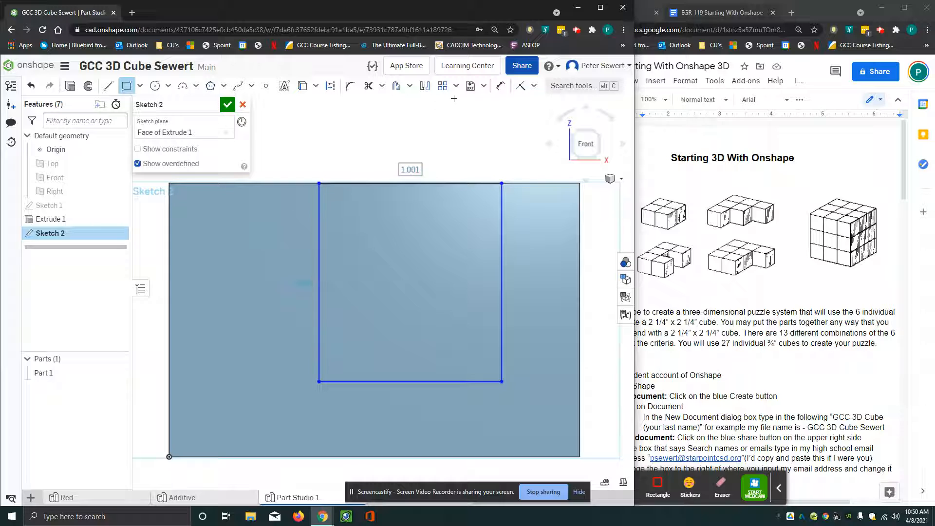
- Dimension the distance from the block's left edge to the rectangle's left side as 0.75 in
{"action": "left_click", "coordinate": [500, 87]}
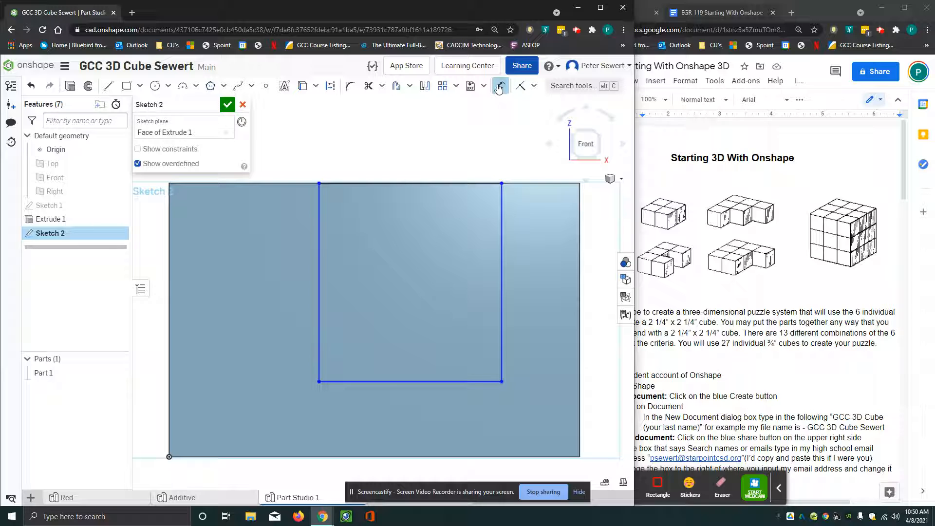
{"action": "scroll", "coordinate": [251, 274], "scroll_direction": "down", "scroll_amount": 2}
{"action": "middle_click_drag", "start_coordinate": [251, 275], "coordinate": [319, 326]}
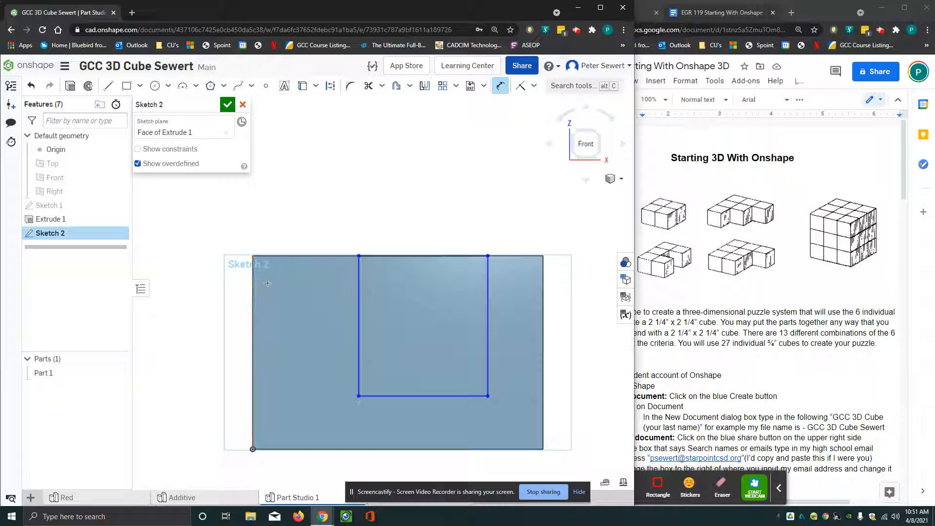
{"action": "left_click", "coordinate": [359, 281]}
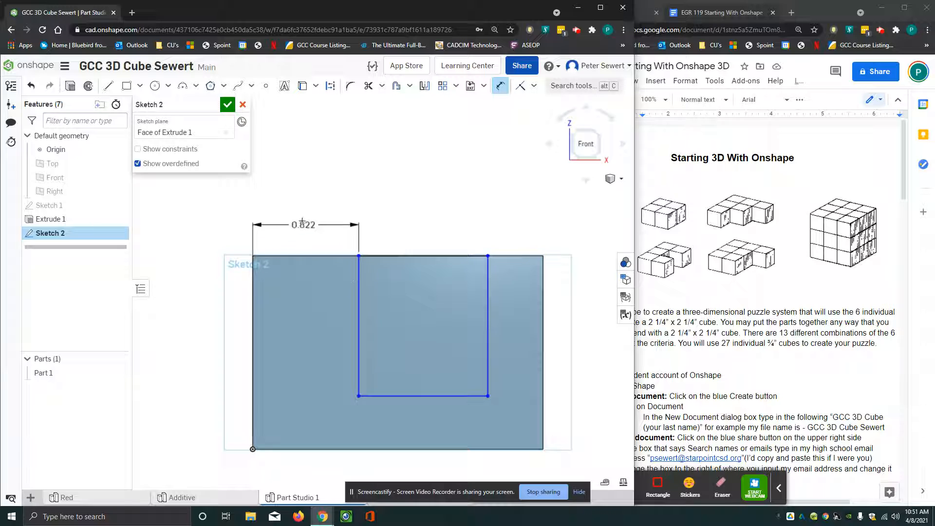
{"action": "left_click", "coordinate": [312, 239]}
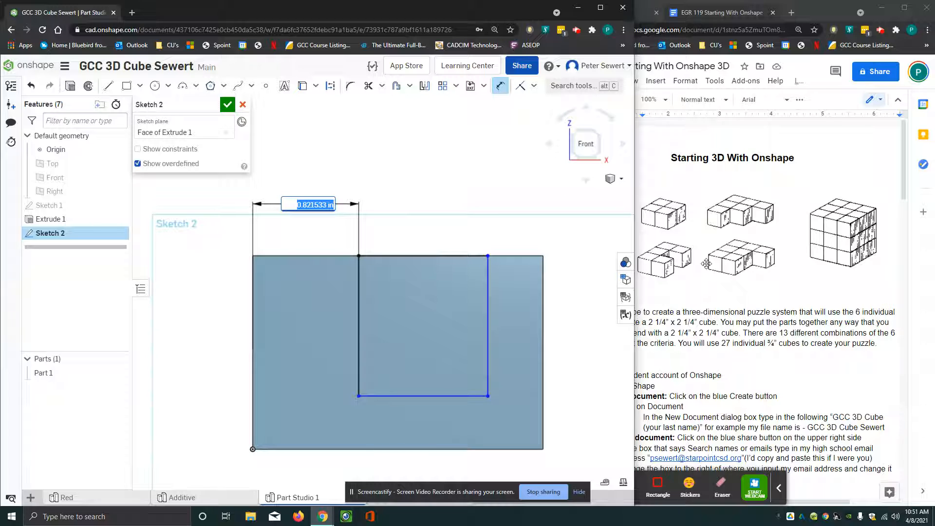
{"action": "key", "text": "BackSpace"}
{"action": "key", "text": "Return"}
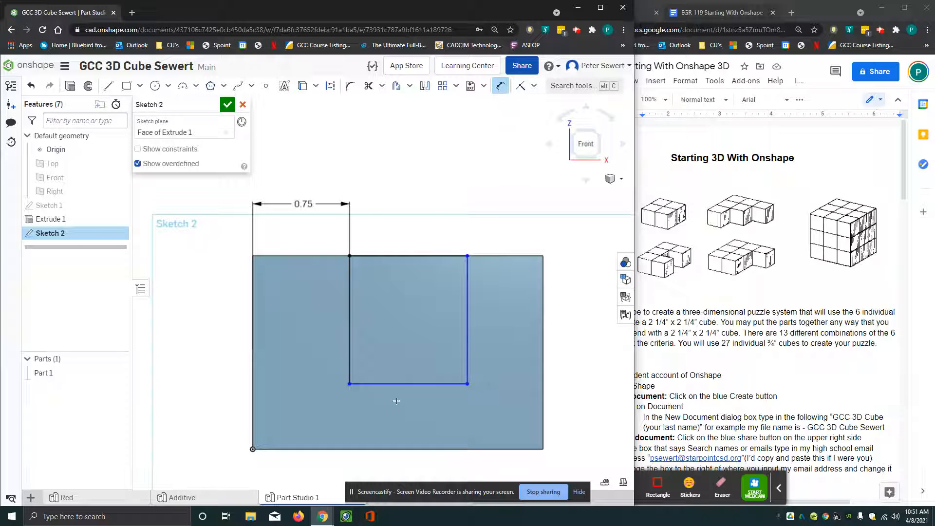
- Dimension the rectangle's lower edge to set its width to 0.75 in
{"action": "left_click", "coordinate": [400, 384]}
{"action": "left_click", "coordinate": [417, 422]}
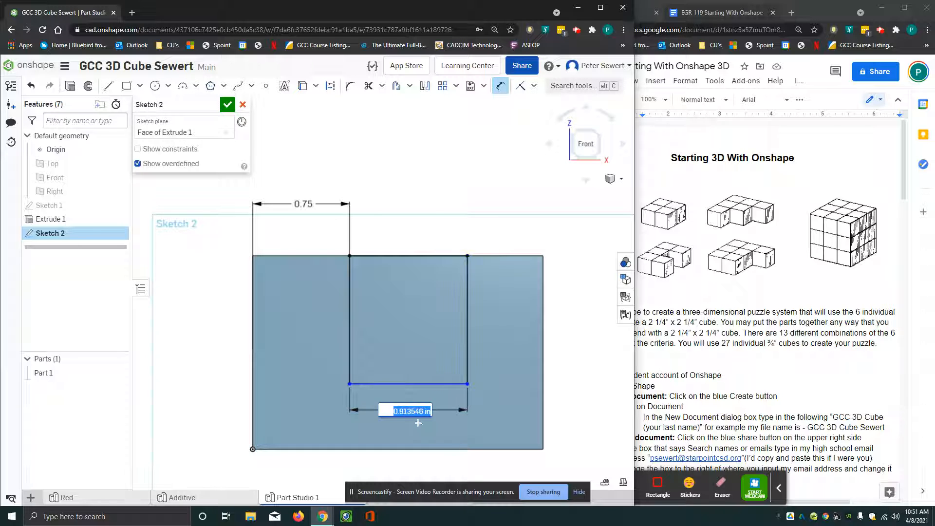
{"action": "key", "text": "BackSpace"}
{"action": "type", "text": ".75"}
{"action": "key", "text": "Return"}
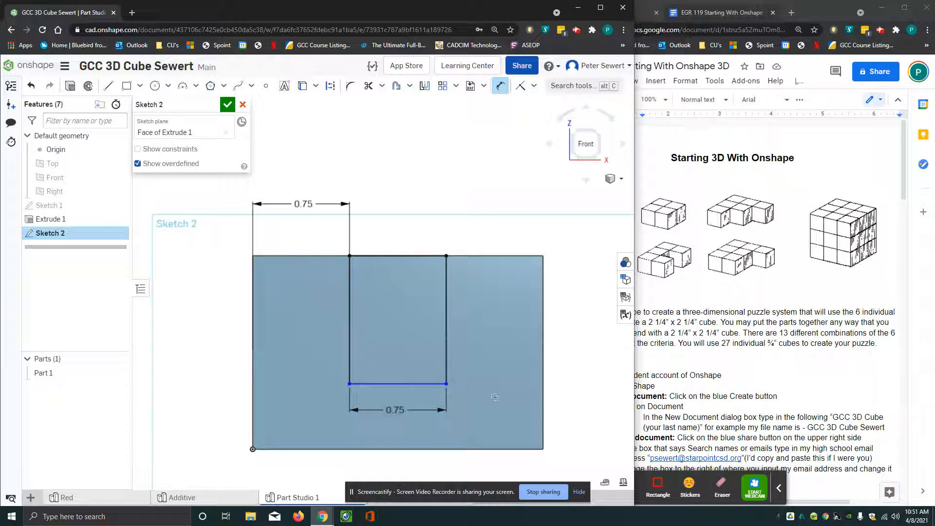
- Dimension the rectangle's height from its lower edge to its upper edge as 0.75 in
{"action": "left_click_drag", "start_coordinate": [479, 495], "coordinate": [789, 458]}
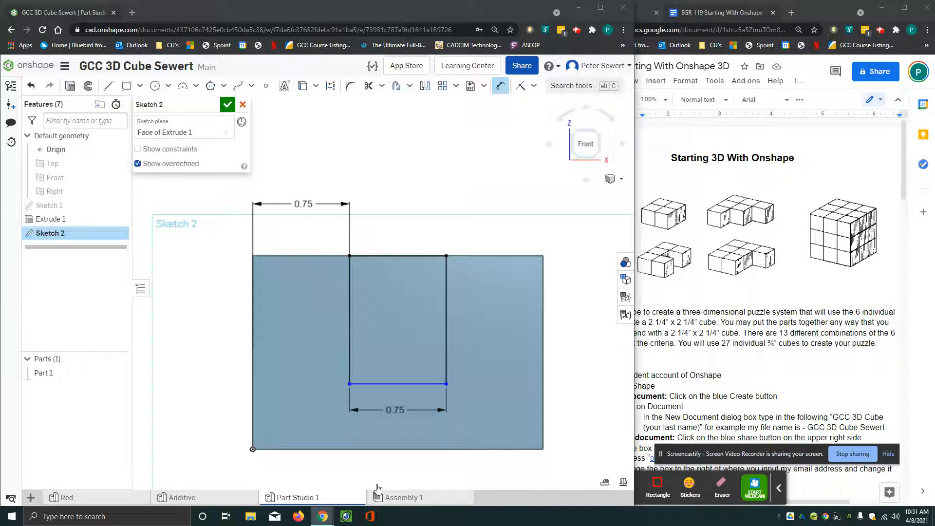
{"action": "left_click", "coordinate": [418, 386]}
{"action": "left_click", "coordinate": [443, 311]}
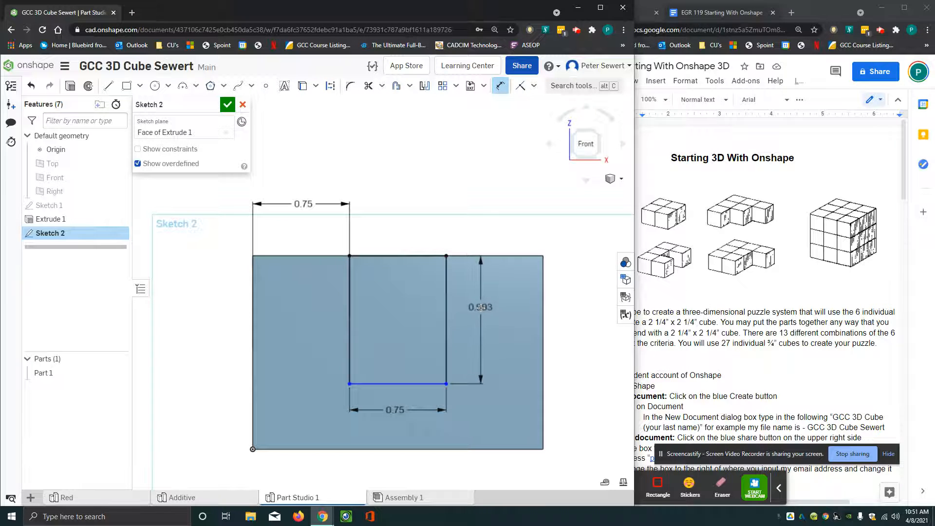
{"action": "left_click", "coordinate": [478, 313]}
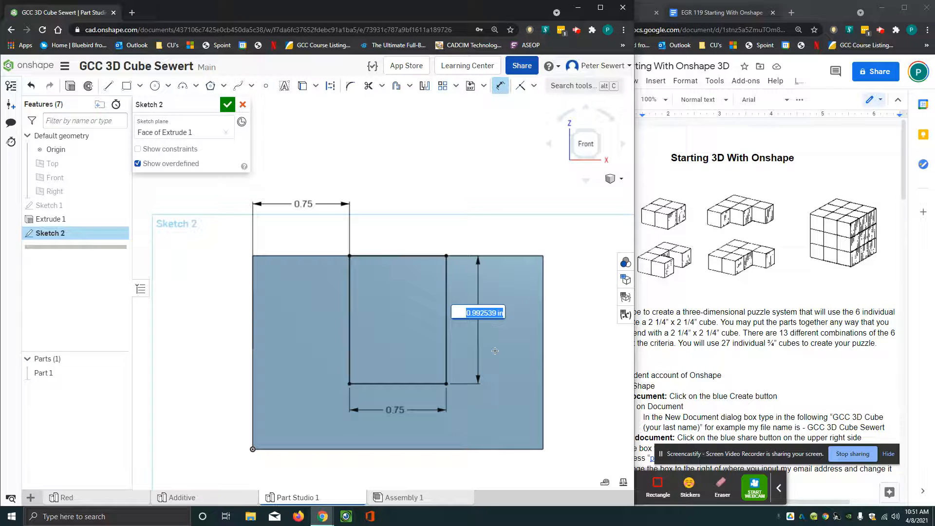
{"action": "key", "text": "BackSpace"}
{"action": "key", "text": "Return"}
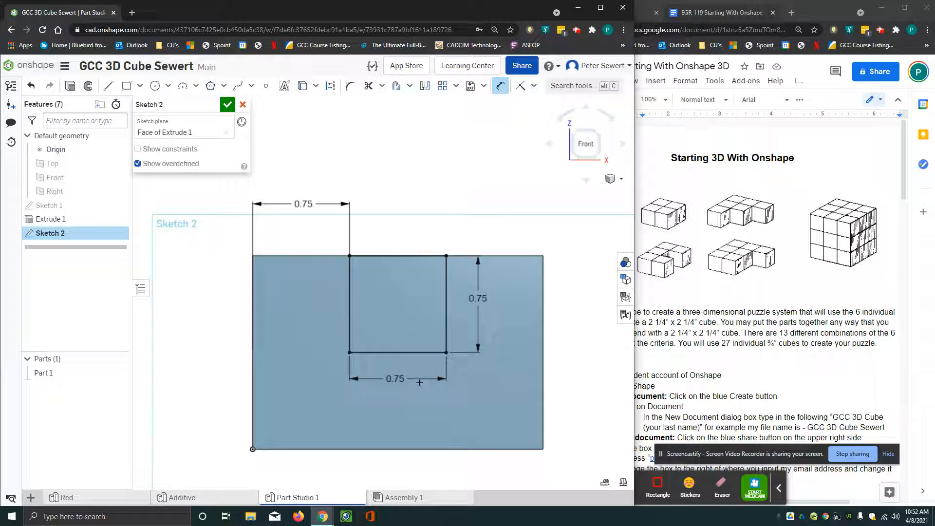
- Replace the rectangle's width dimension with a 0.75 in dimension from its right side to the block's right edge
{"action": "key", "text": "Escape"}
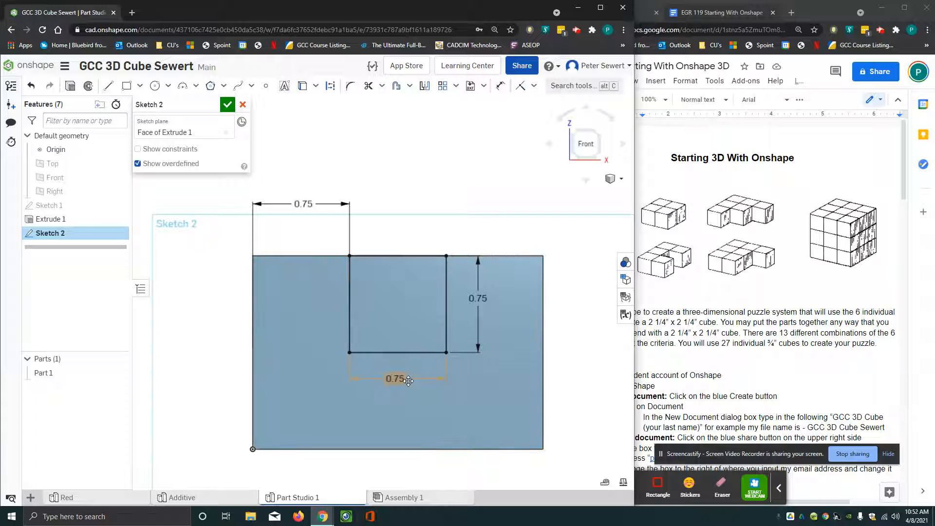
{"action": "left_click", "coordinate": [408, 380]}
{"action": "key", "text": "Delete"}
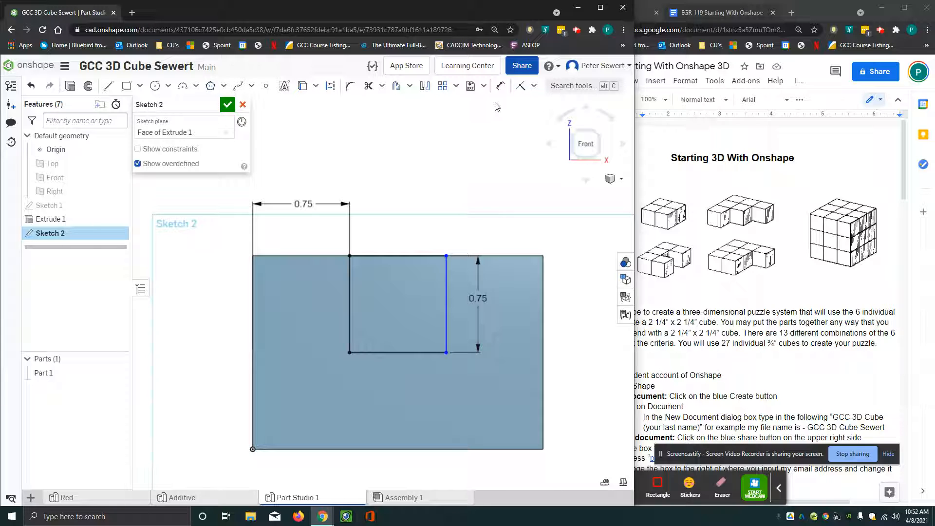
{"action": "left_click", "coordinate": [500, 86]}
{"action": "left_click", "coordinate": [445, 286]}
{"action": "left_click", "coordinate": [542, 287]}
{"action": "left_click", "coordinate": [477, 203]}
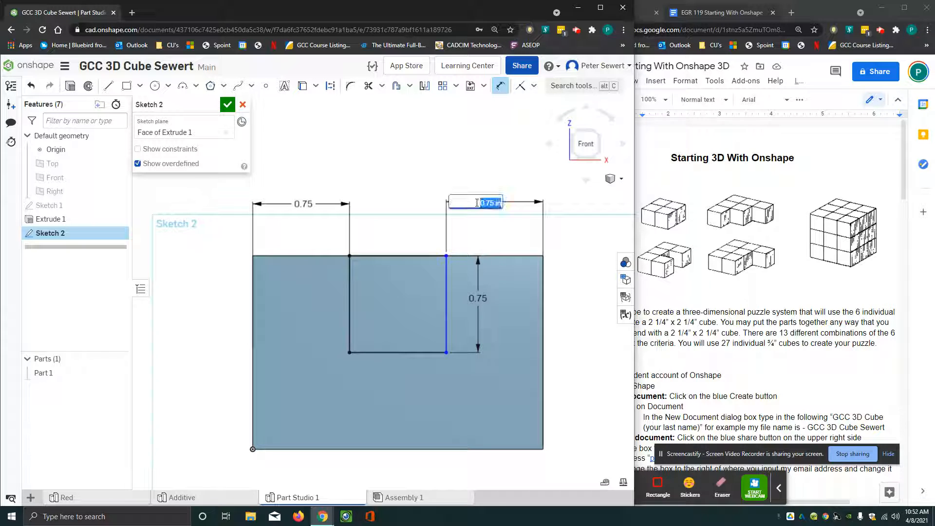
{"action": "key", "text": "Return"}
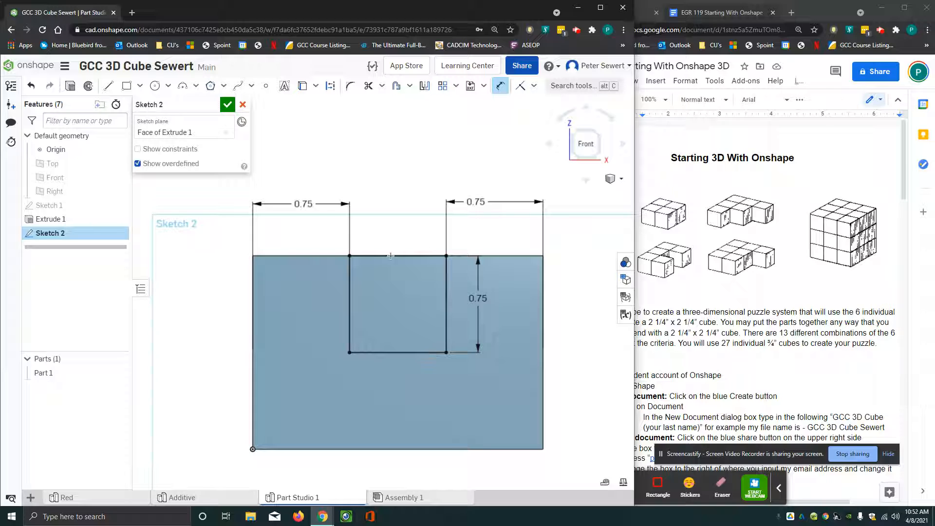
- Finish the second sketch and show the model in isometric view
{"action": "left_click", "coordinate": [226, 105]}
{"action": "right_click", "coordinate": [486, 212]}
{"action": "left_click", "coordinate": [507, 250]}
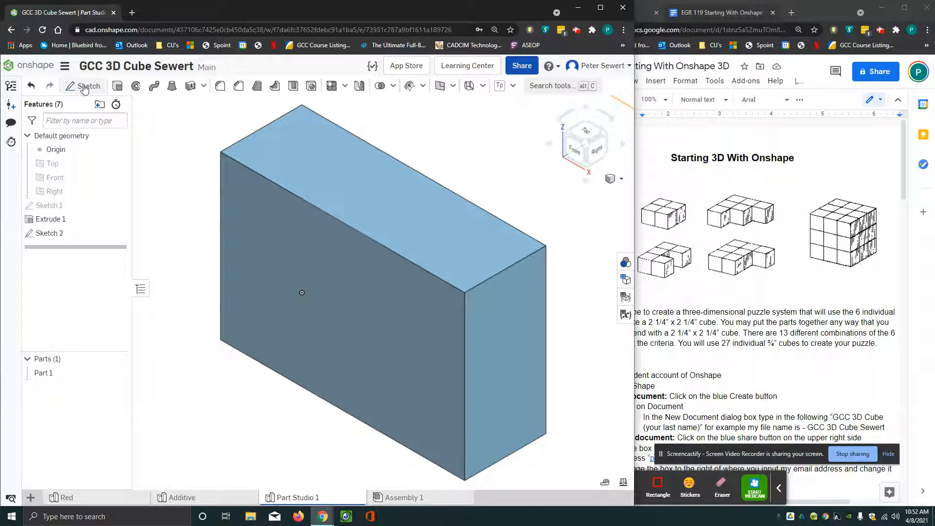
- Cut the square sketch region out of the block with a Remove extrude set to Through all
{"action": "left_click", "coordinate": [118, 86]}
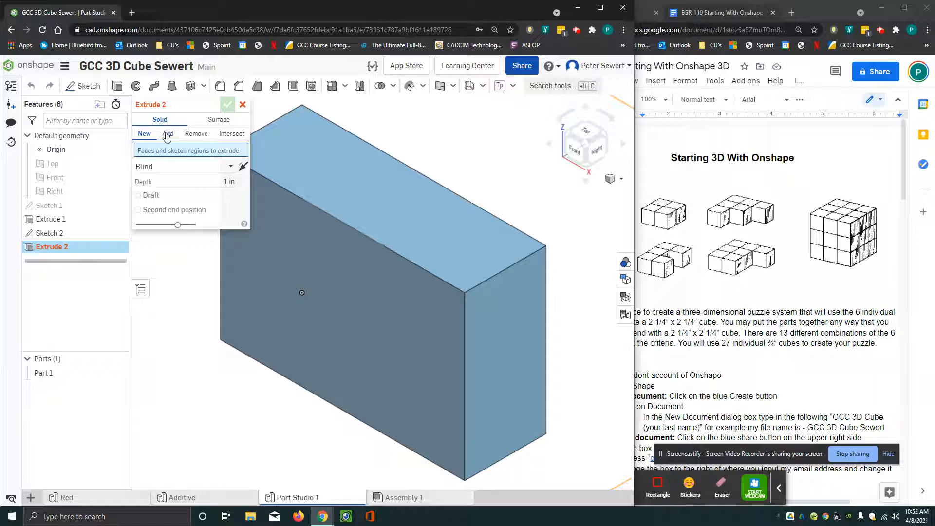
{"action": "left_click", "coordinate": [197, 134]}
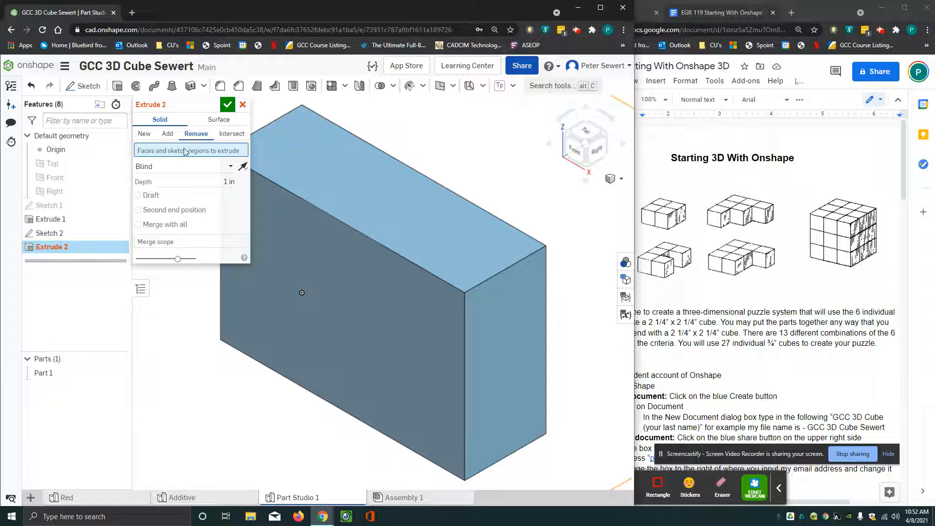
{"action": "left_click", "coordinate": [340, 260]}
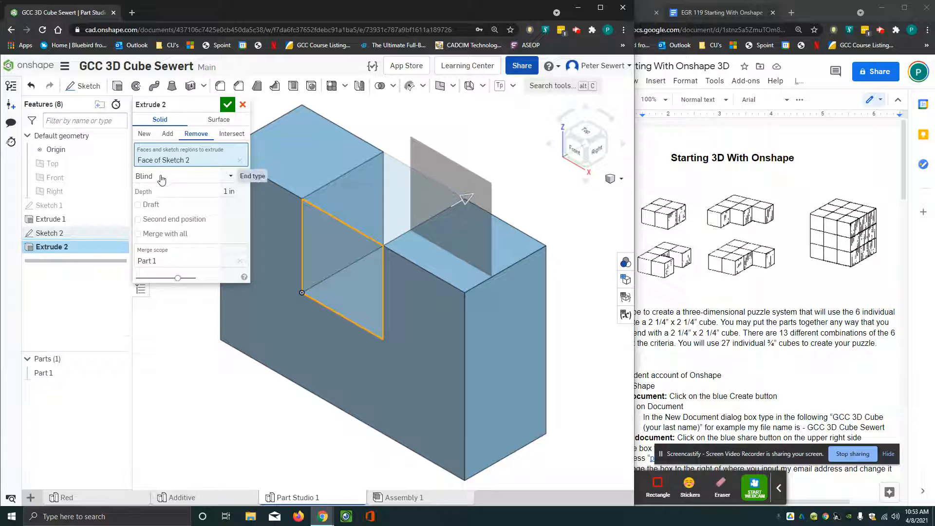
{"action": "left_click", "coordinate": [231, 177]}
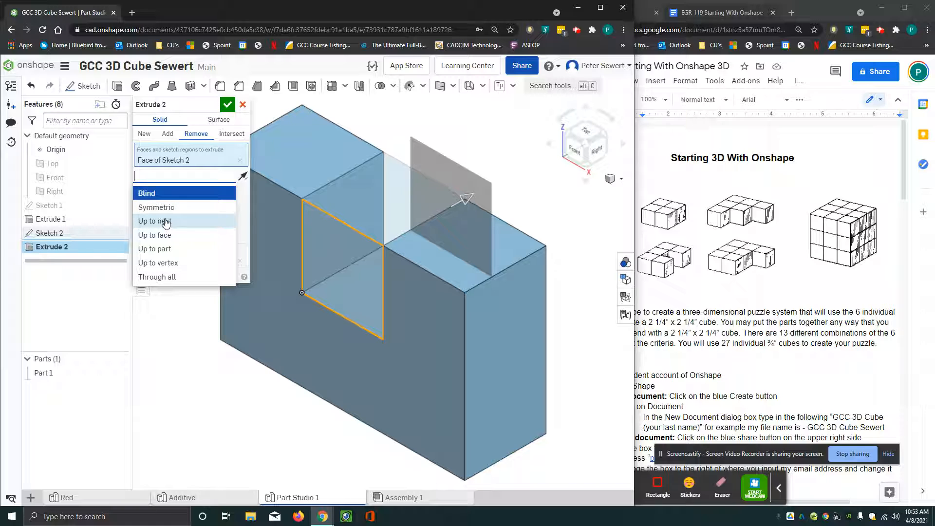
{"action": "left_click", "coordinate": [156, 277]}
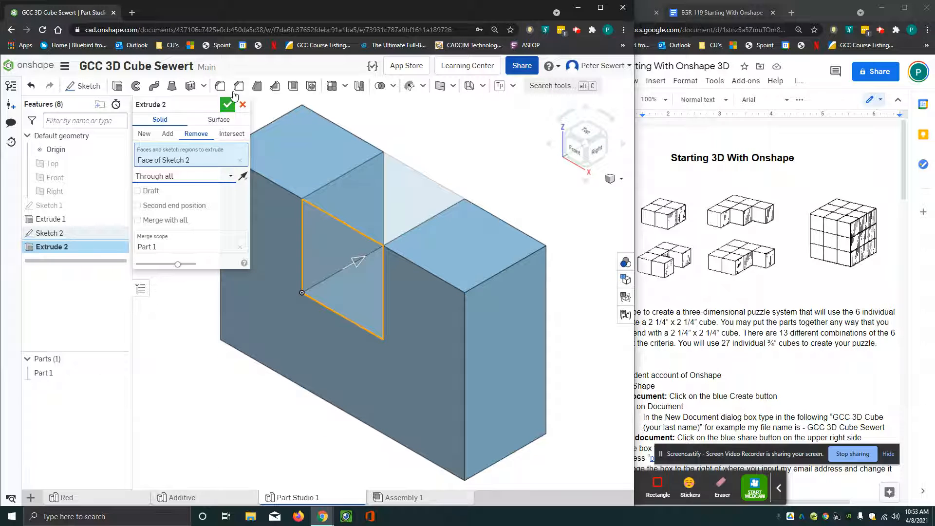
{"action": "left_click", "coordinate": [226, 104]}
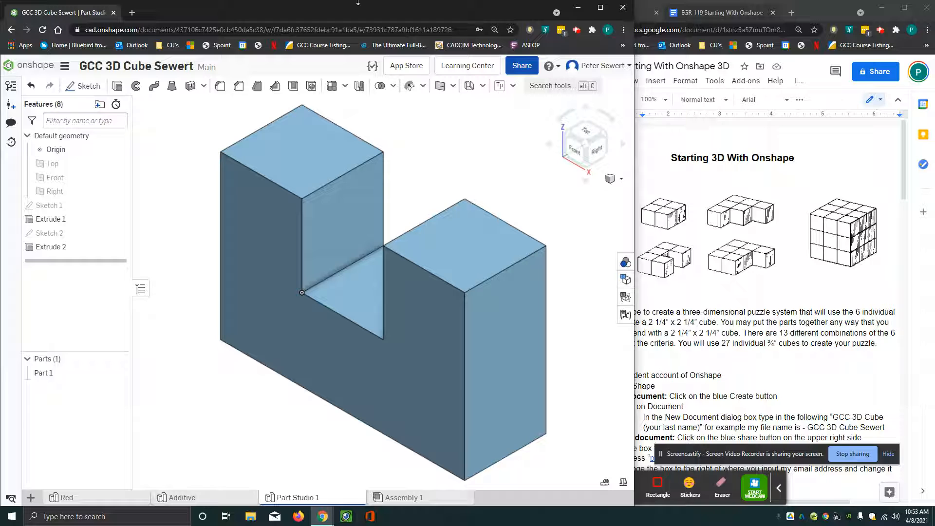
- Review the modeling instructions in the EGR 119 Starting With Onshape 3D document, then return to the Onshape part studio
{"action": "scroll", "coordinate": [559, 338], "scroll_direction": "down", "scroll_amount": 6}
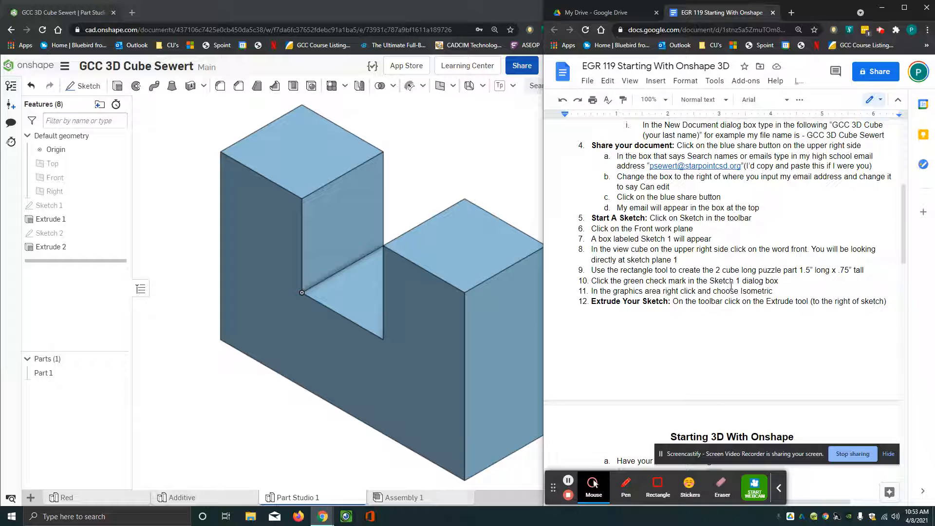
{"action": "scroll", "coordinate": [731, 286], "scroll_direction": "up", "scroll_amount": 4}
{"action": "scroll", "coordinate": [663, 234], "scroll_direction": "down", "scroll_amount": 8}
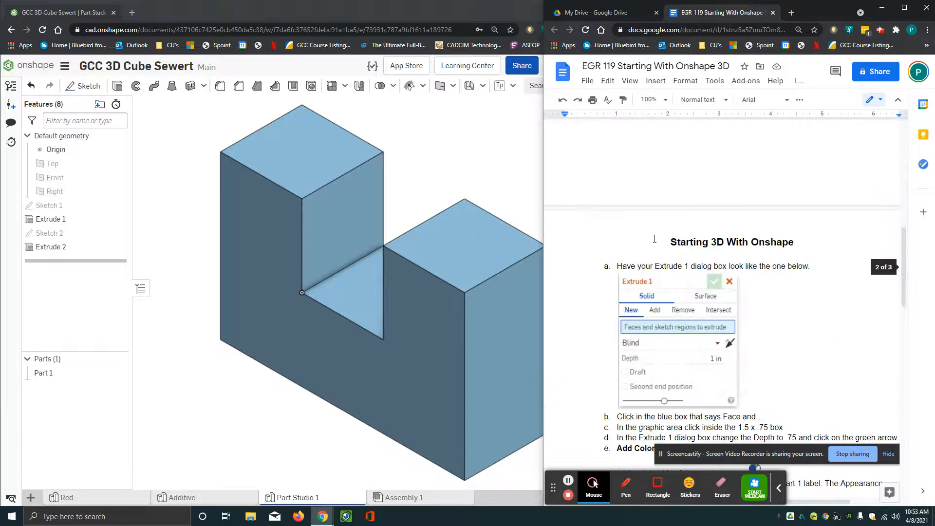
{"action": "left_click", "coordinate": [440, 188]}
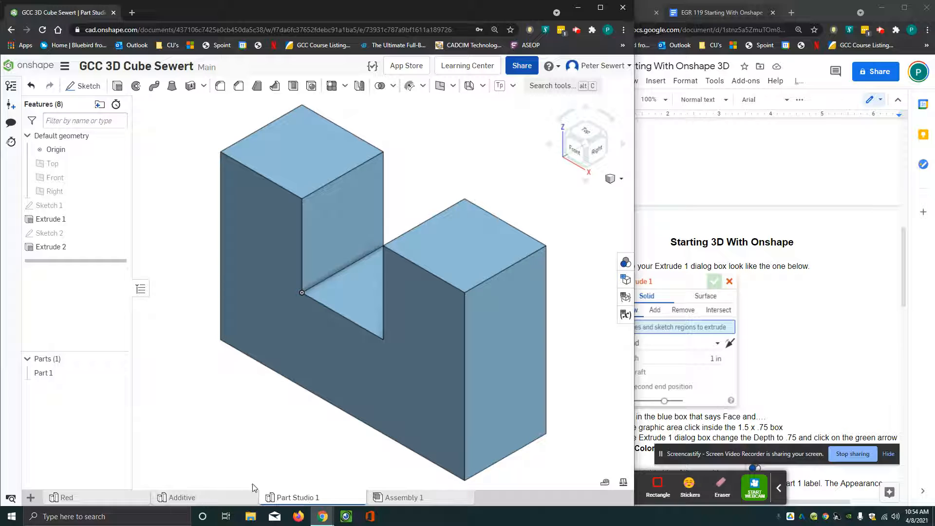
{"action": "mouse_move", "coordinate": [296, 500]}
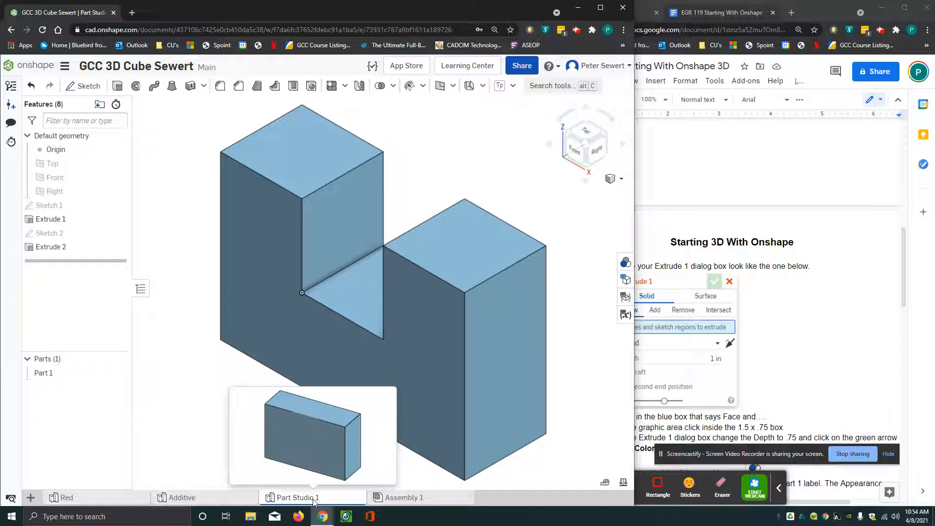